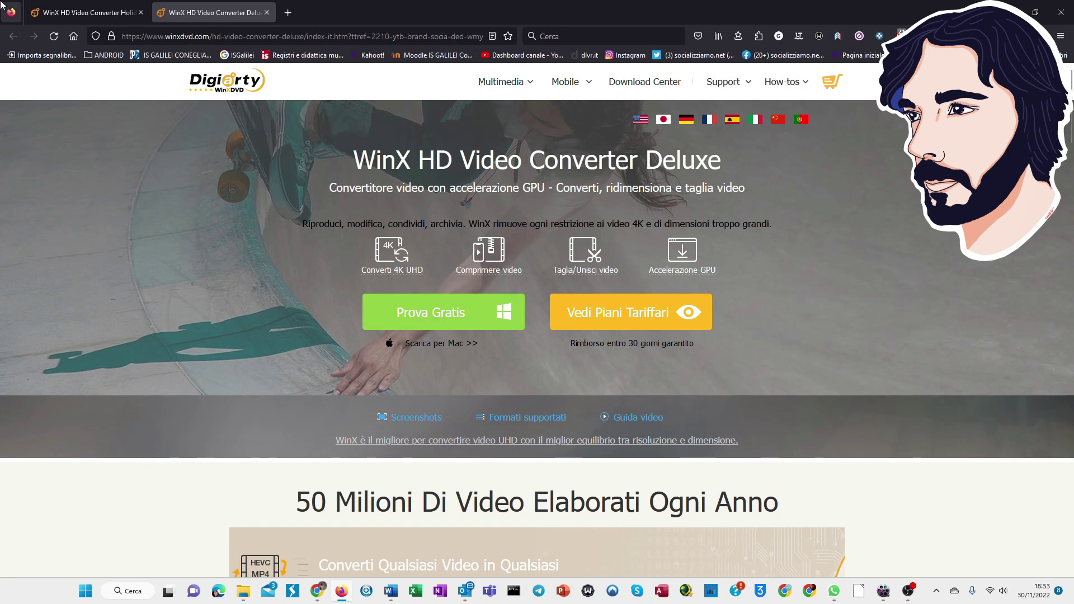
Show the WinX giveaway offer page that is already open in the browser.
{"action": "left_click", "coordinate": [86, 10]}
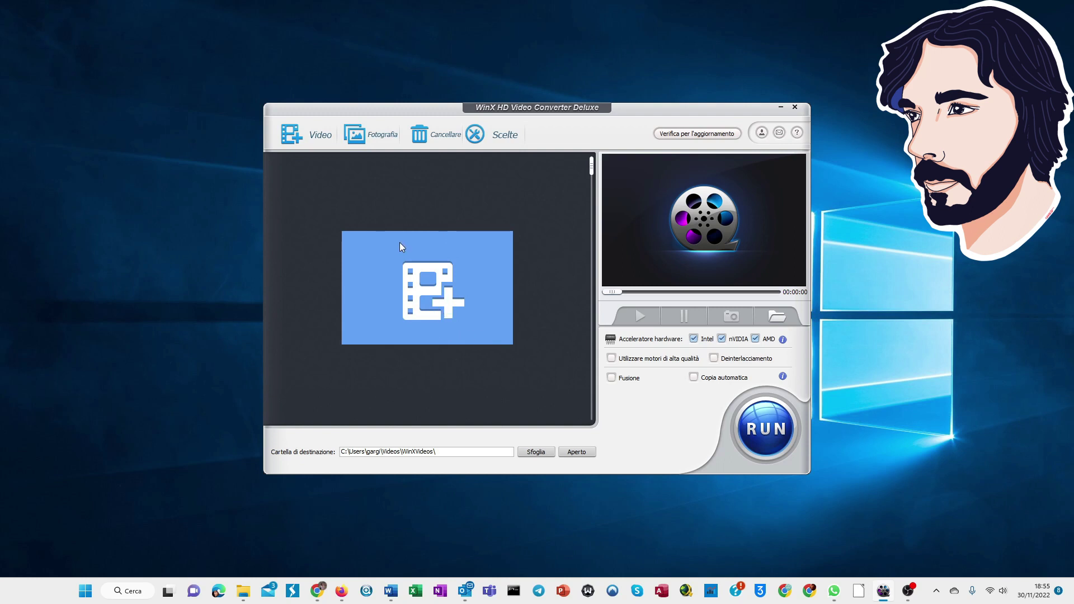
Switch to WinX HD Video Converter Deluxe and load Matrimonio.MOV from the iPhone OLD folder as the source video.
{"action": "left_click", "coordinate": [304, 136]}
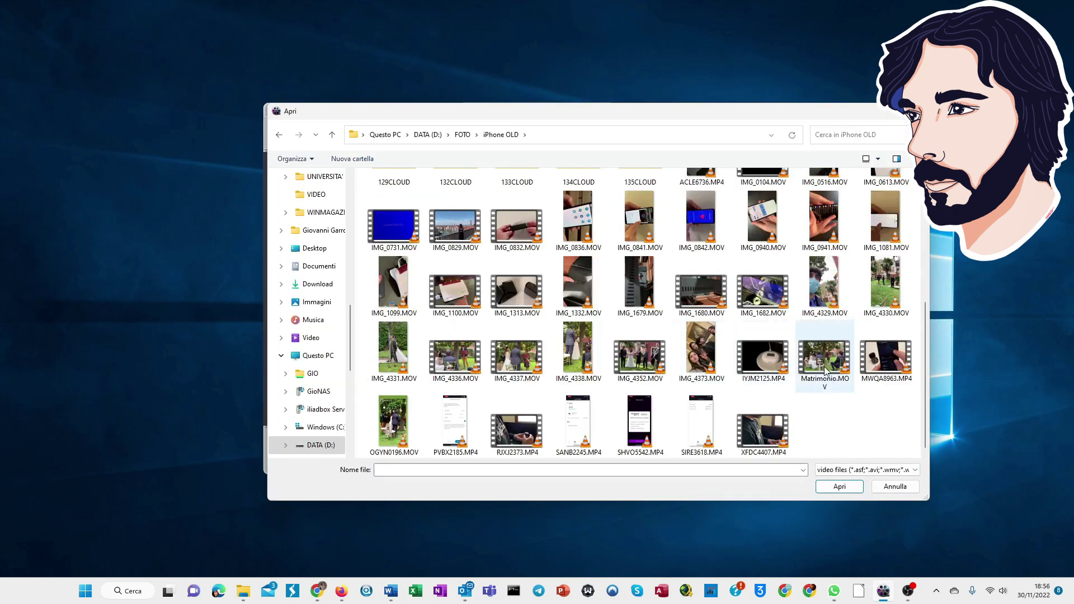
{"action": "left_click", "coordinate": [826, 363]}
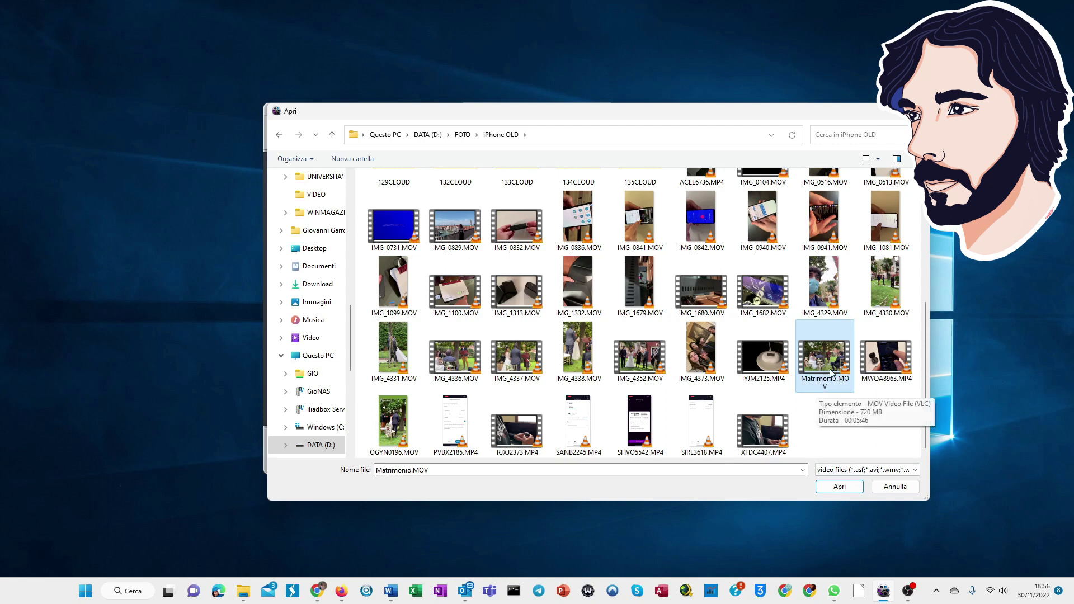
{"action": "left_click", "coordinate": [841, 488]}
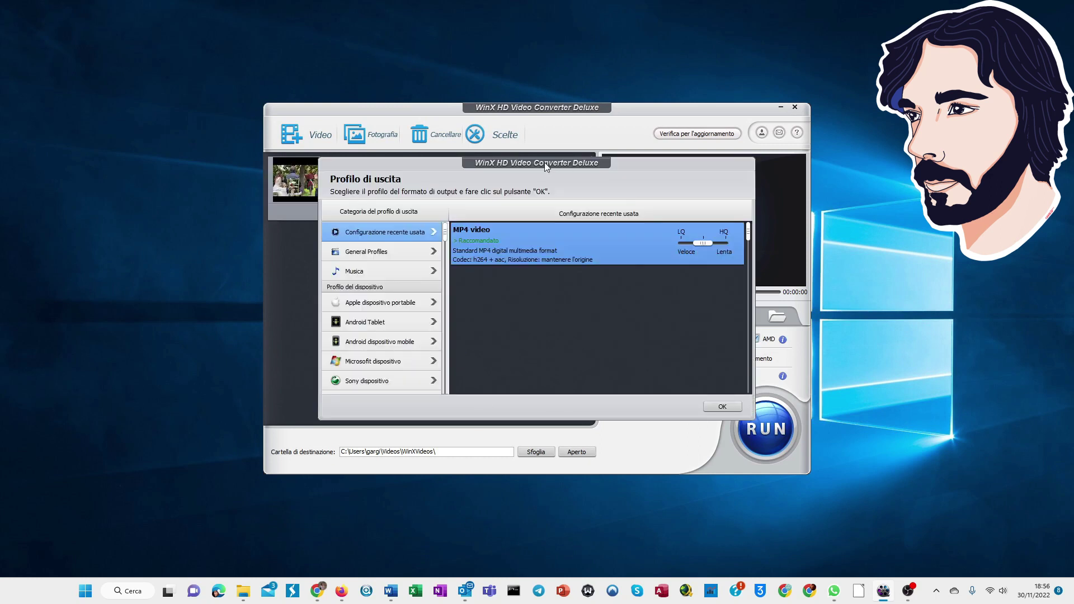
Review the general, device, web and common video profile categories, and accept the recommended MP4 video output profile.
{"action": "left_click_drag", "start_coordinate": [545, 162], "coordinate": [522, 162]}
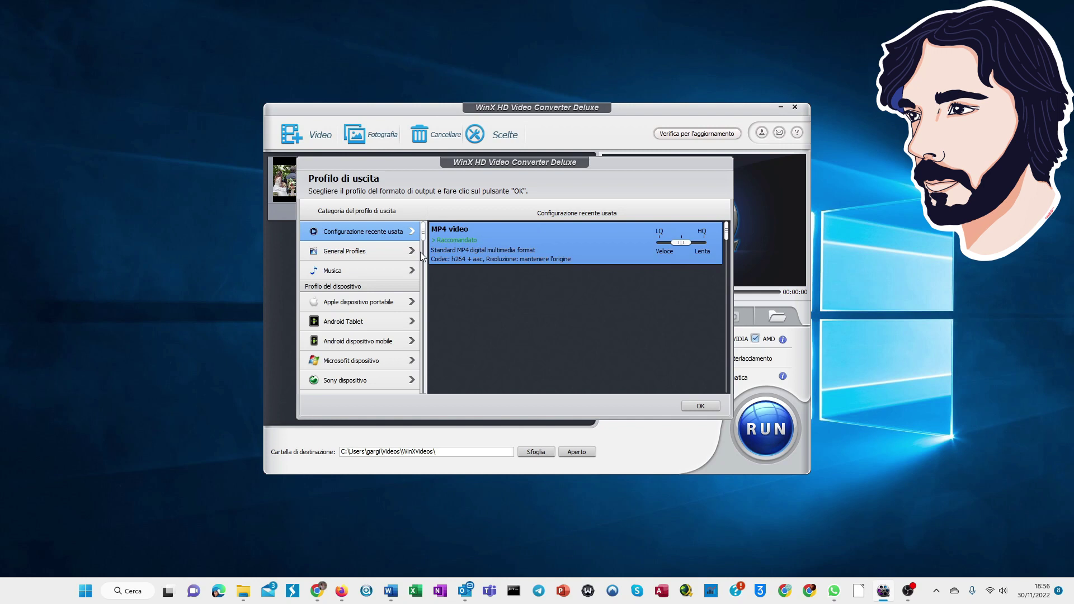
{"action": "left_click", "coordinate": [361, 253]}
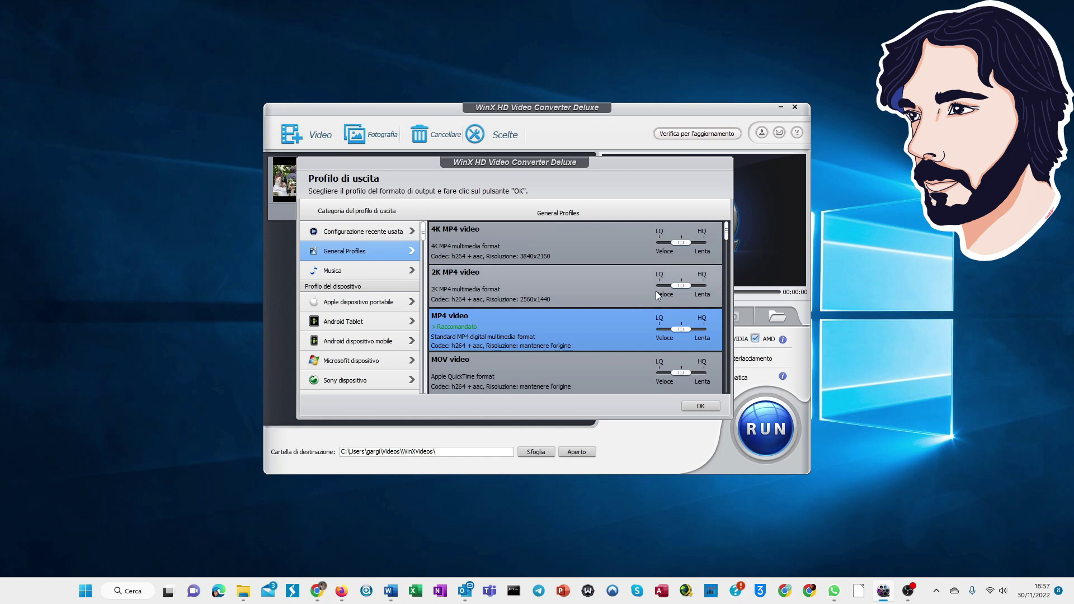
{"action": "scroll", "coordinate": [504, 308], "scroll_direction": "down", "scroll_amount": 1}
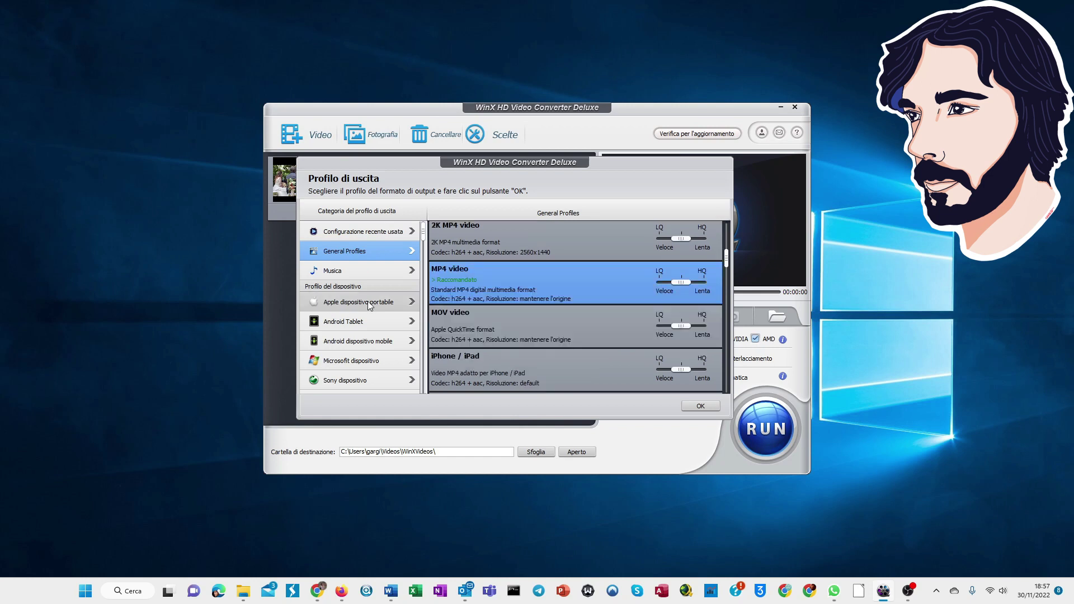
{"action": "scroll", "coordinate": [363, 317], "scroll_direction": "down", "scroll_amount": 5}
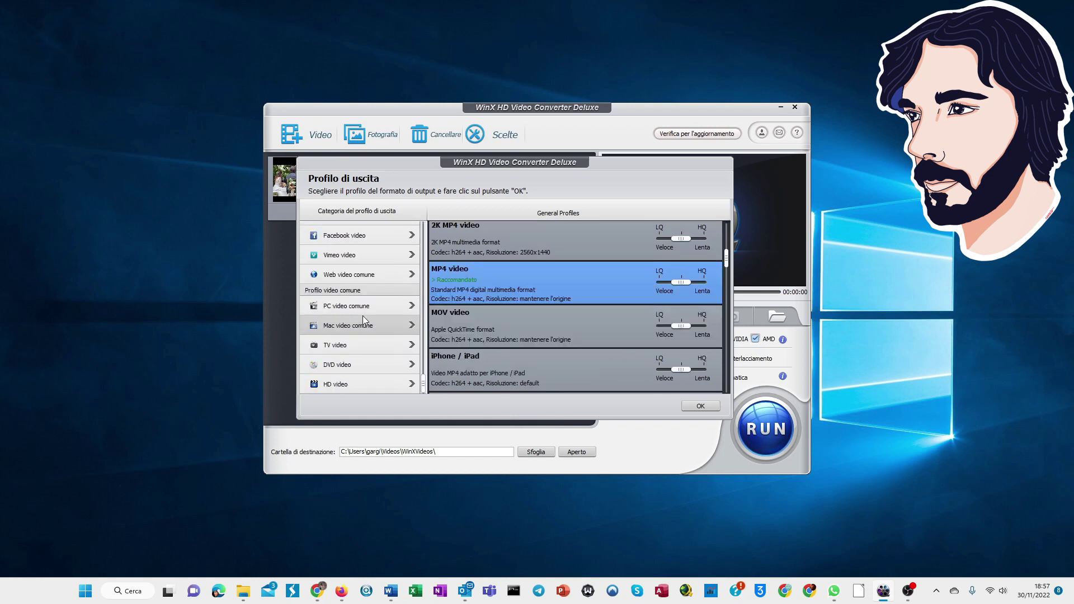
{"action": "scroll", "coordinate": [351, 344], "scroll_direction": "up", "scroll_amount": 5}
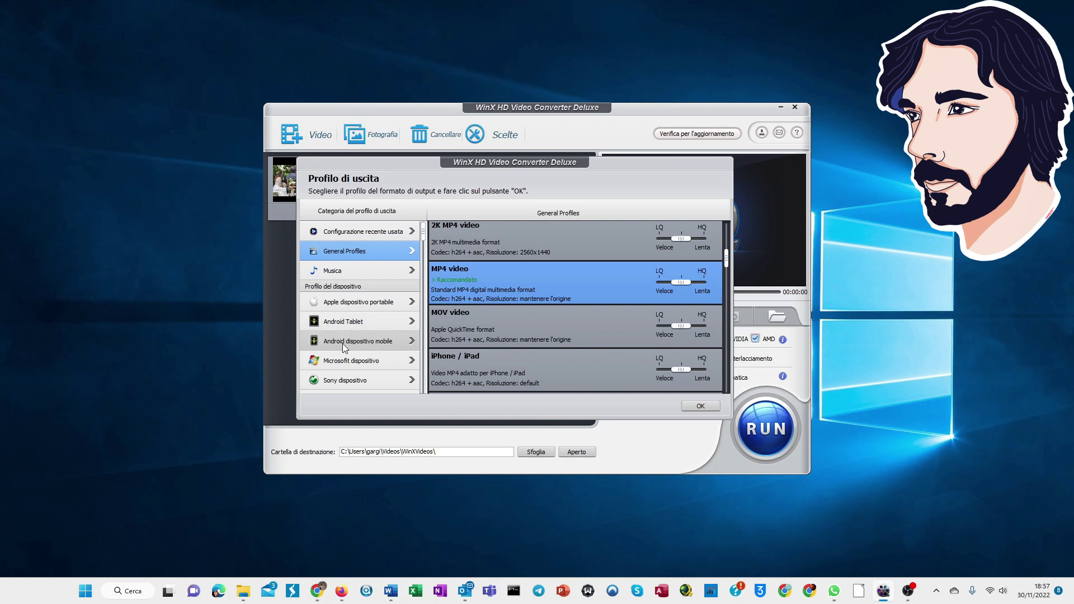
{"action": "scroll", "coordinate": [353, 358], "scroll_direction": "down", "scroll_amount": 1}
{"action": "scroll", "coordinate": [352, 333], "scroll_direction": "down", "scroll_amount": 3}
{"action": "scroll", "coordinate": [344, 313], "scroll_direction": "down", "scroll_amount": 3}
{"action": "scroll", "coordinate": [341, 316], "scroll_direction": "up", "scroll_amount": 3}
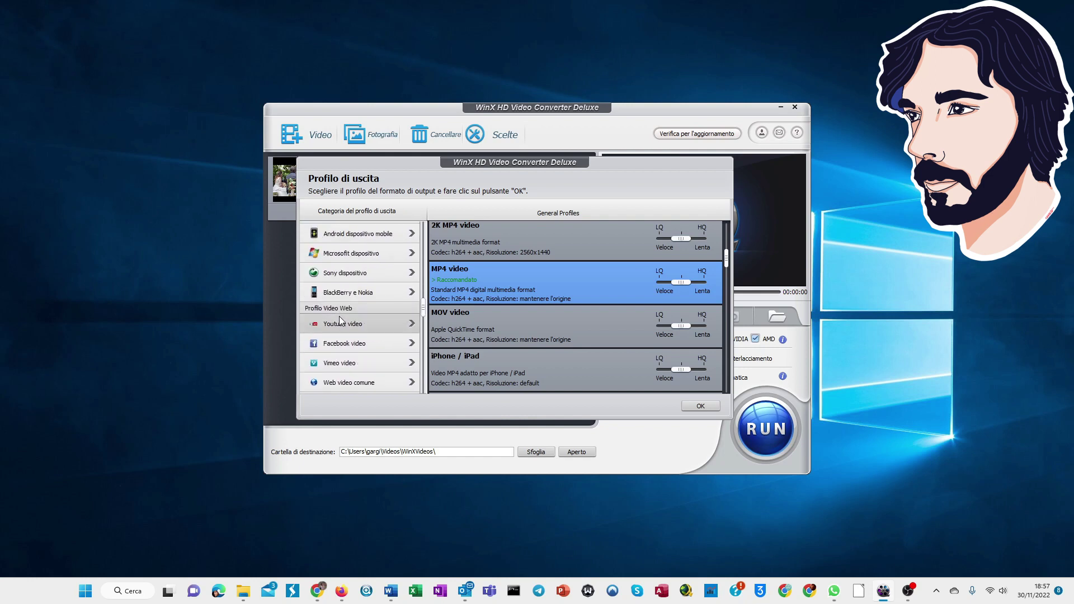
{"action": "scroll", "coordinate": [351, 327], "scroll_direction": "down", "scroll_amount": 2}
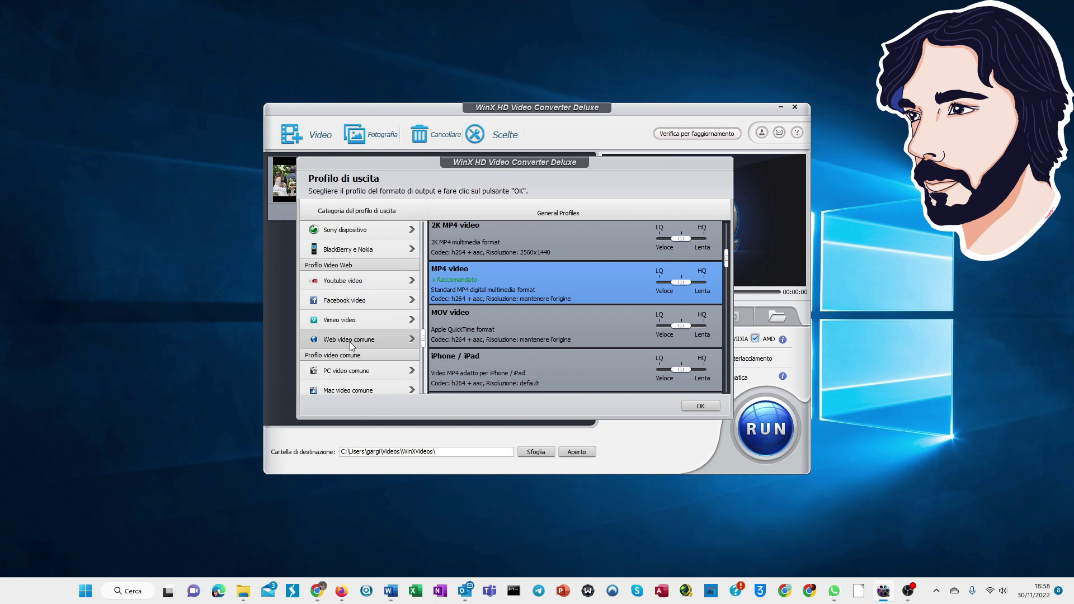
{"action": "scroll", "coordinate": [354, 330], "scroll_direction": "down", "scroll_amount": 2}
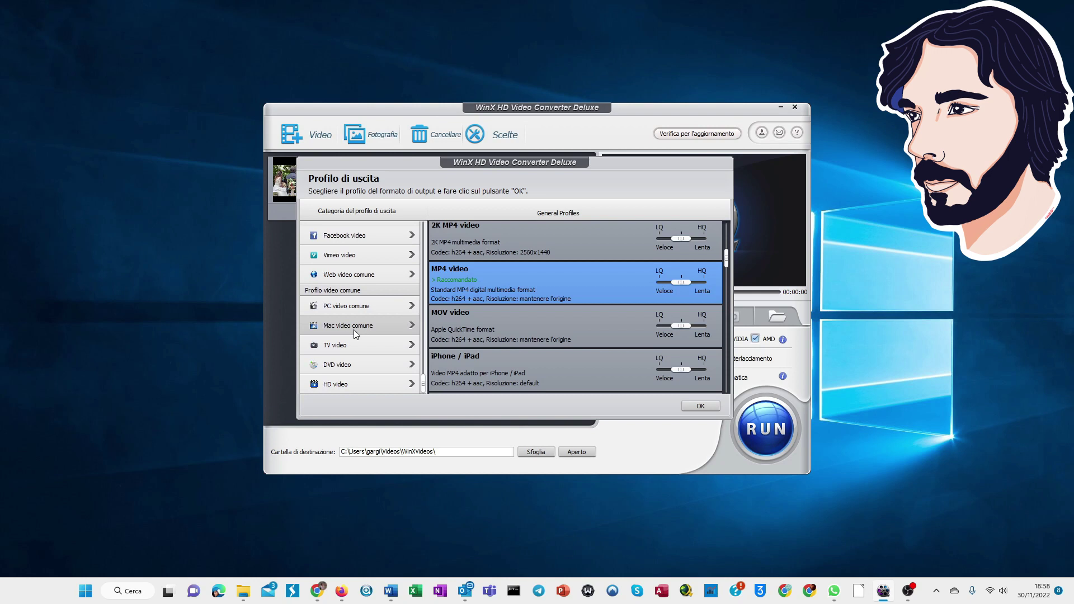
{"action": "scroll", "coordinate": [354, 330], "scroll_direction": "up", "scroll_amount": 5}
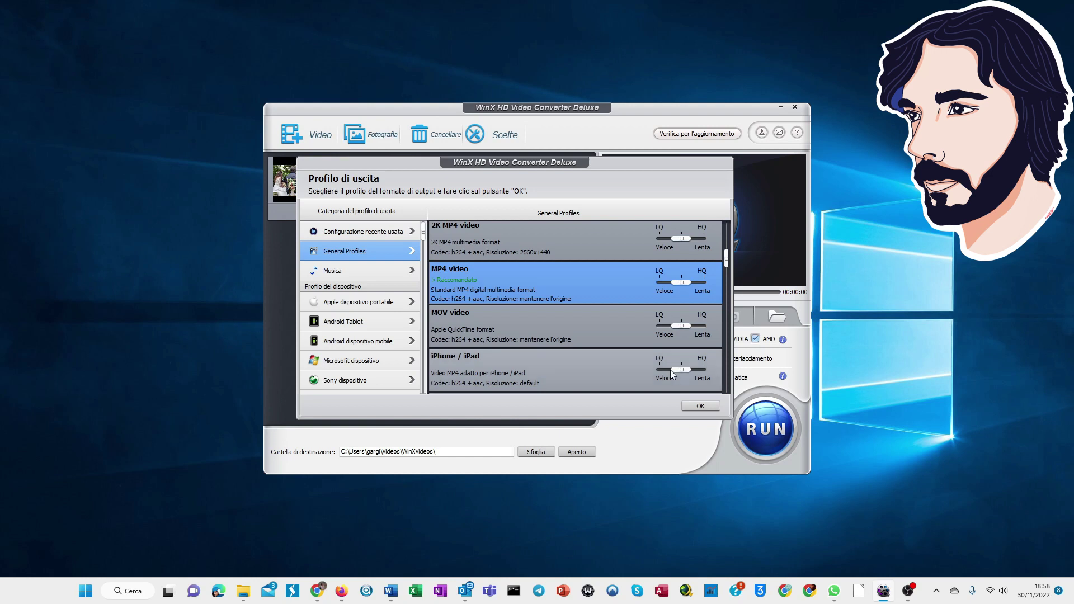
{"action": "left_click", "coordinate": [702, 407]}
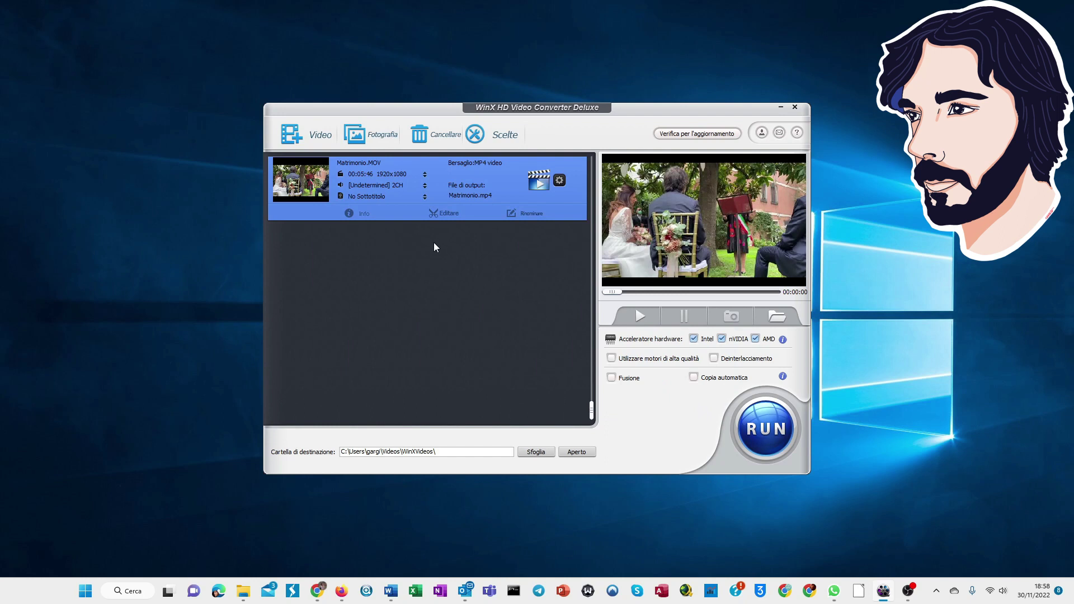
Examine the output settings of Matrimonio.MOV, including the output profile and video codec choices, and leave them as they are.
{"action": "left_click", "coordinate": [560, 179]}
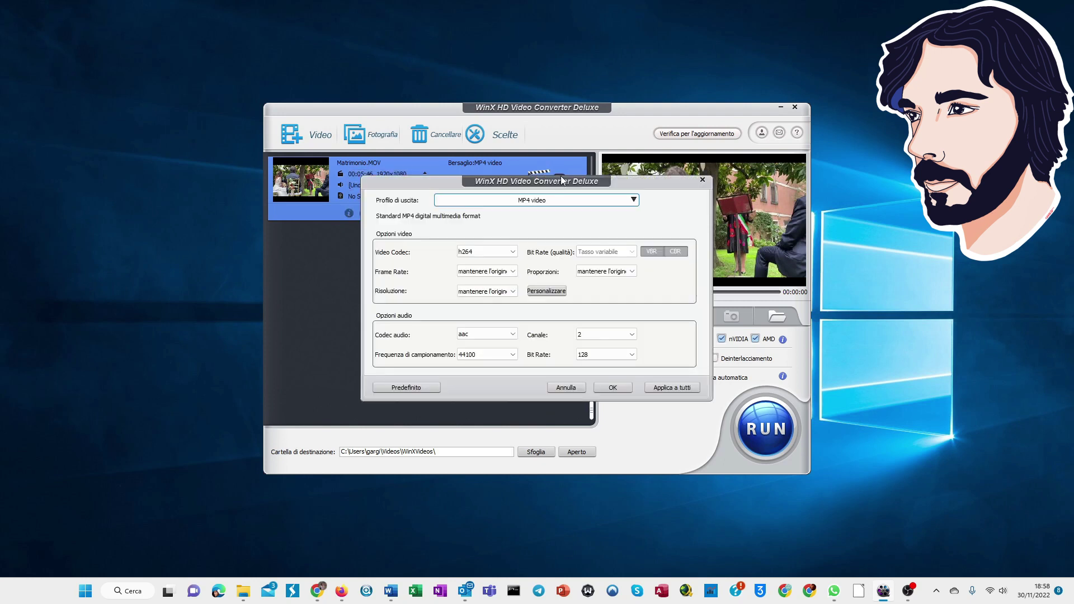
{"action": "left_click", "coordinate": [634, 201]}
{"action": "double_click", "coordinate": [485, 249]}
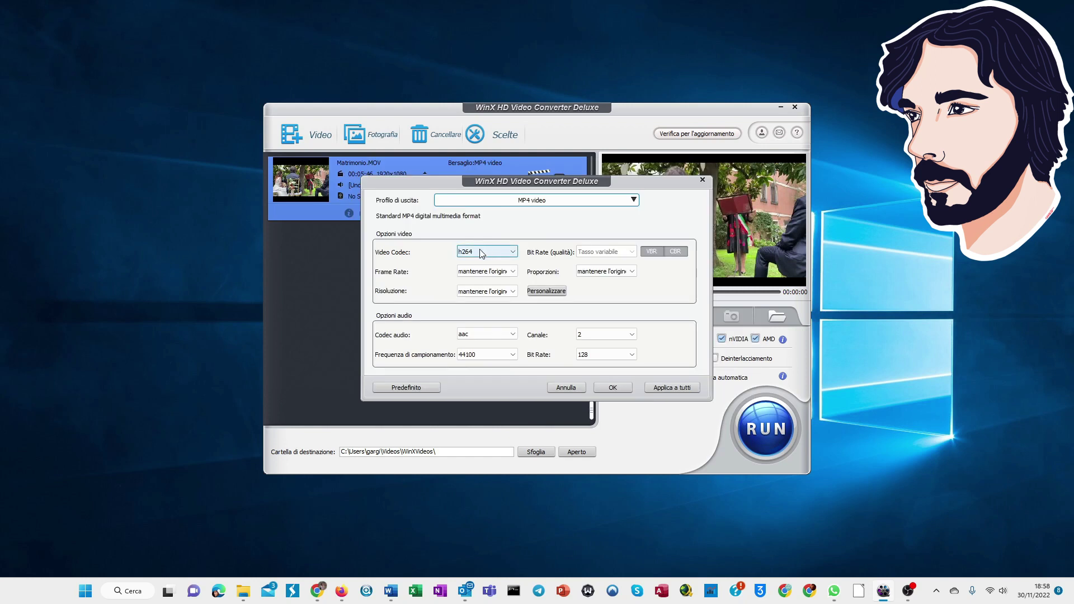
{"action": "left_click", "coordinate": [514, 252]}
{"action": "left_click", "coordinate": [515, 256]}
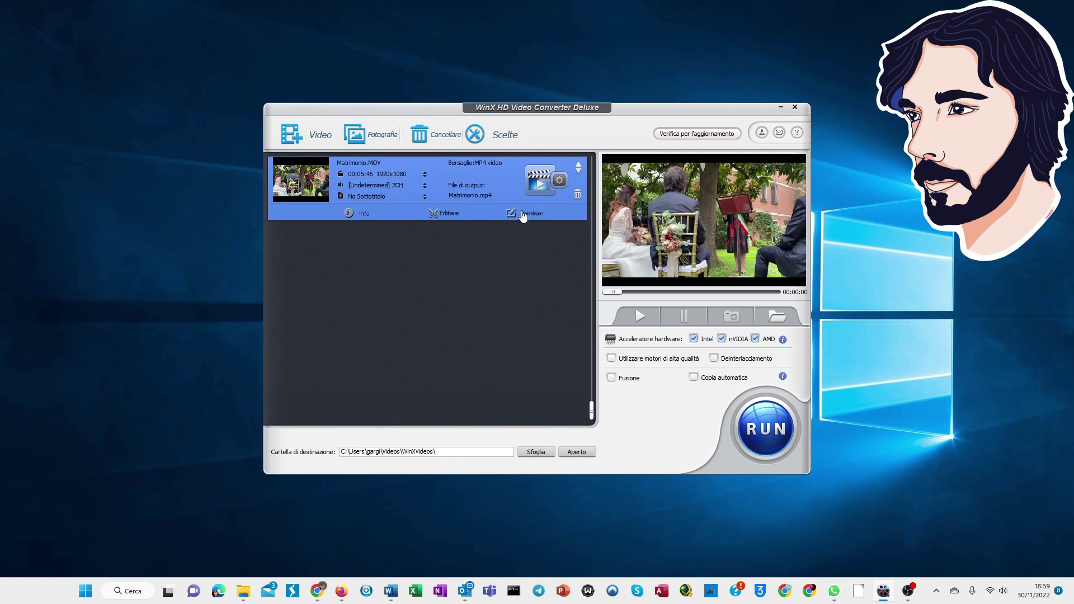
Examine the subtitle, crop and trim options in the editor for Matrimonio.MOV, and close it without edits.
{"action": "left_click", "coordinate": [444, 216]}
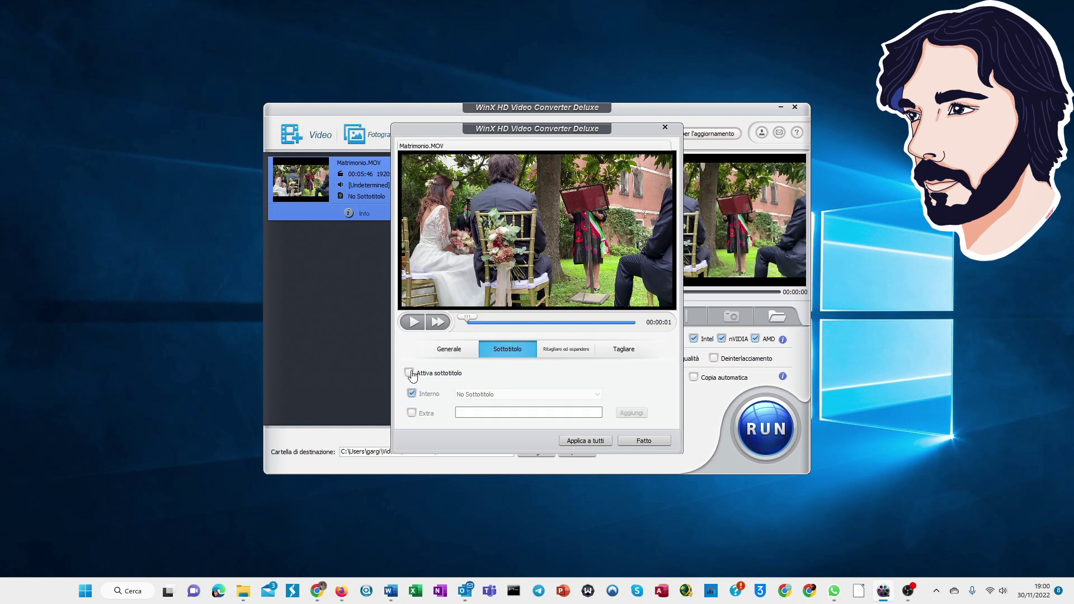
{"action": "left_click", "coordinate": [557, 354]}
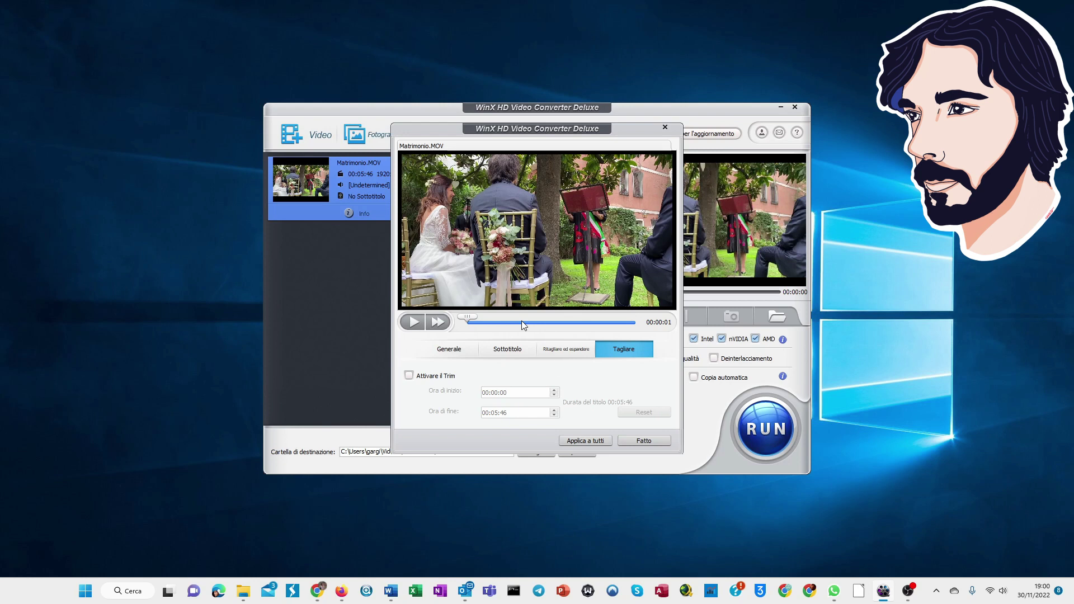
{"action": "left_click", "coordinate": [624, 441]}
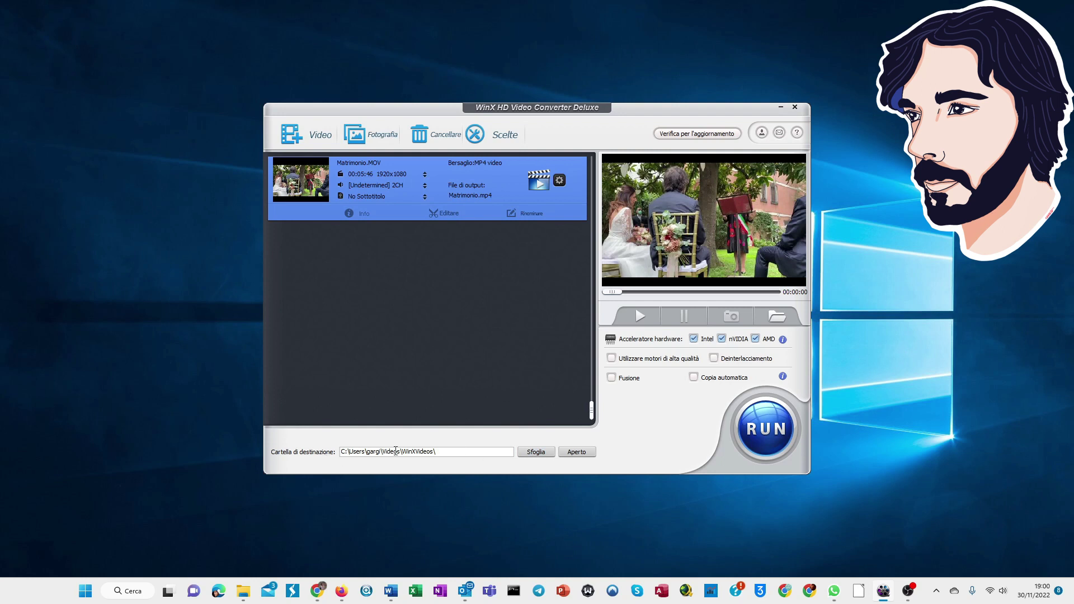
Try to choose the Video folder as the destination folder for the converted file.
{"action": "left_click", "coordinate": [539, 454]}
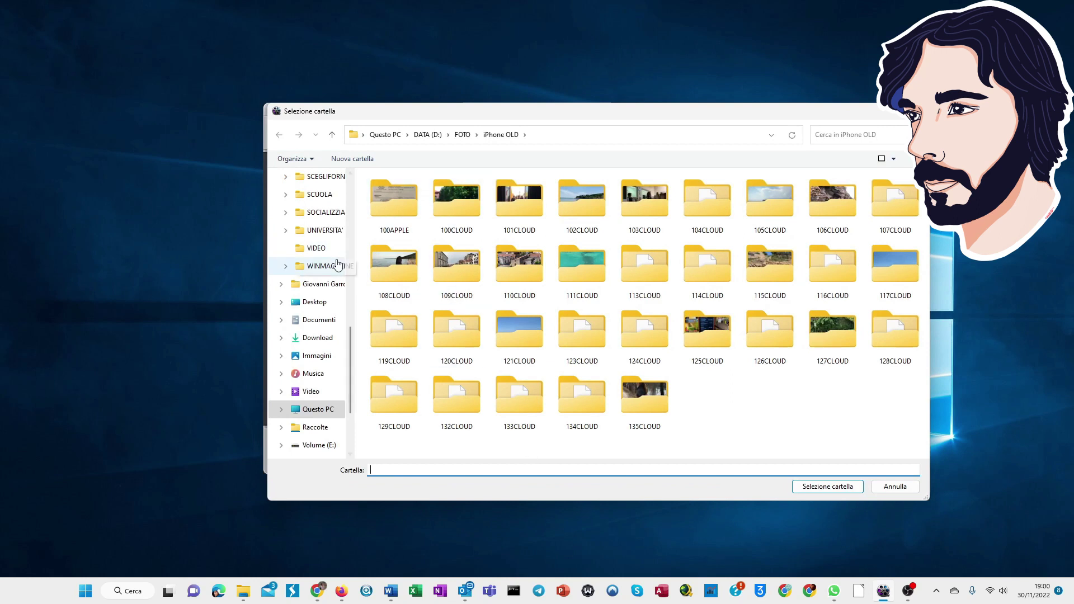
{"action": "left_click_drag", "start_coordinate": [347, 345], "coordinate": [355, 216]}
{"action": "left_click", "coordinate": [316, 267]}
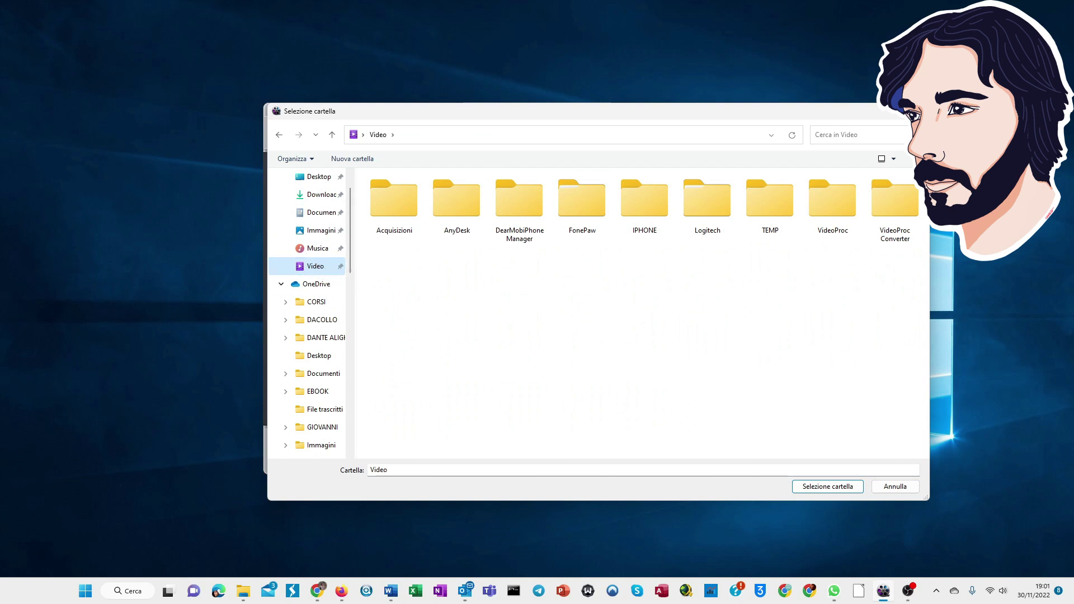
{"action": "key", "text": "Return"}
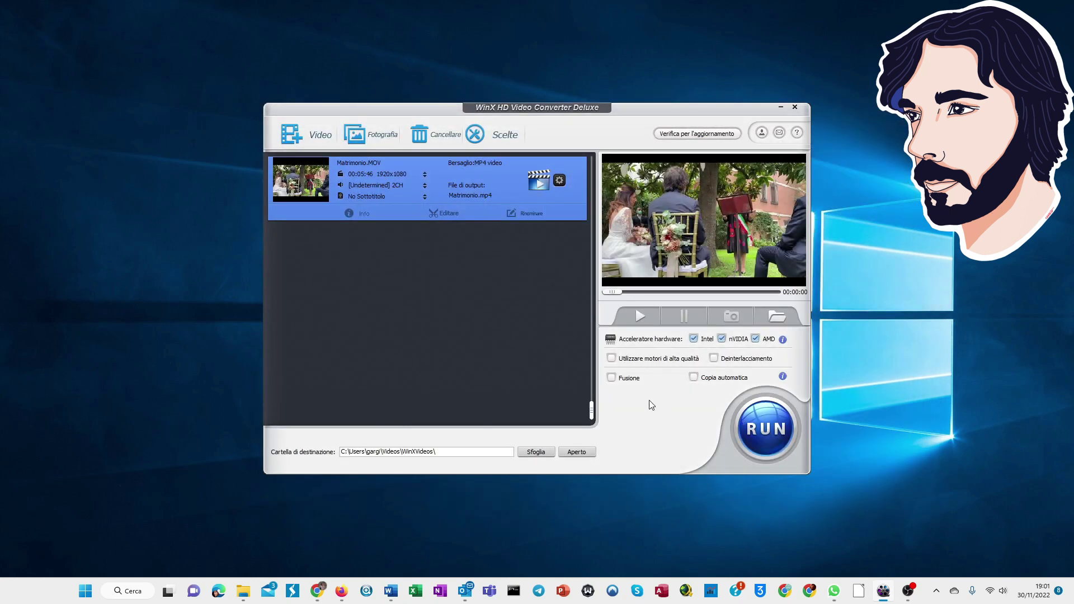
Convert Matrimonio.MOV to MP4 and dismiss the completion notice.
{"action": "left_click", "coordinate": [770, 432]}
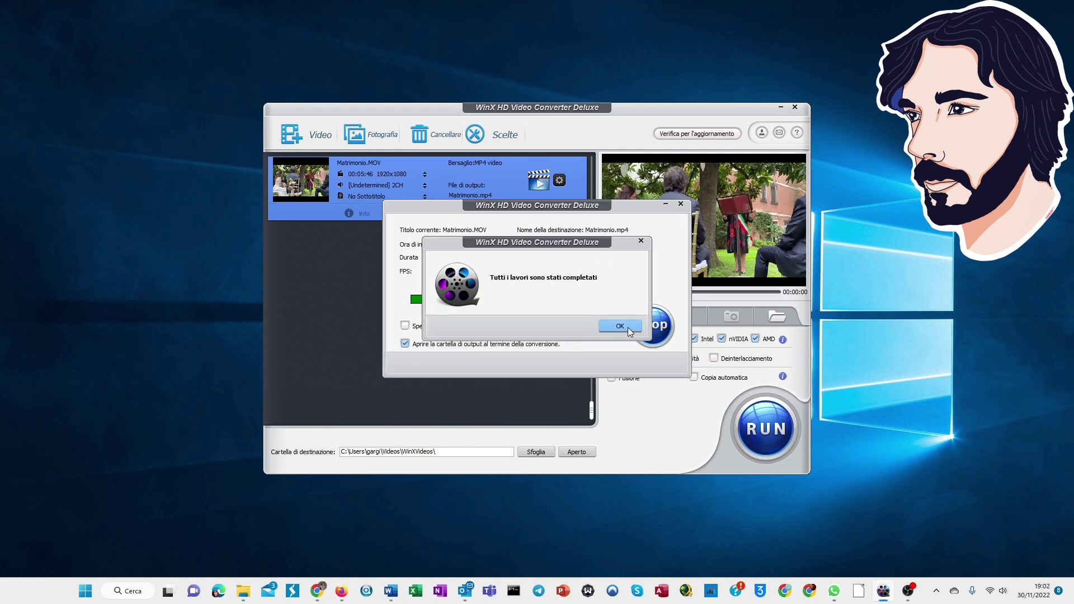
{"action": "left_click", "coordinate": [620, 327]}
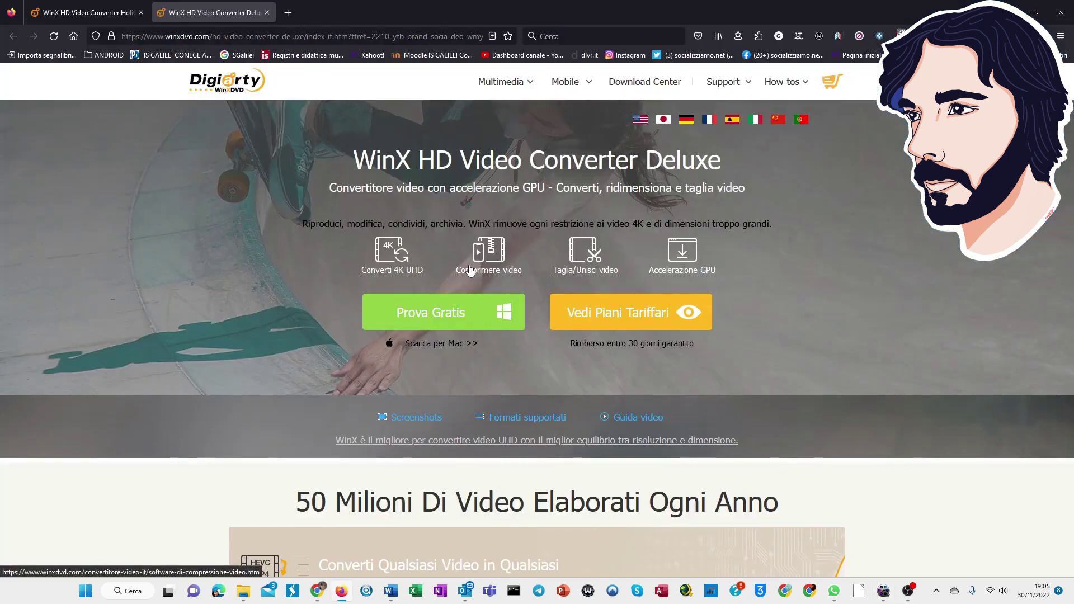
Switch to the browser and bring up the WinX 2022 Giveaway Offer page.
{"action": "key", "text": "ctrl+Tab"}
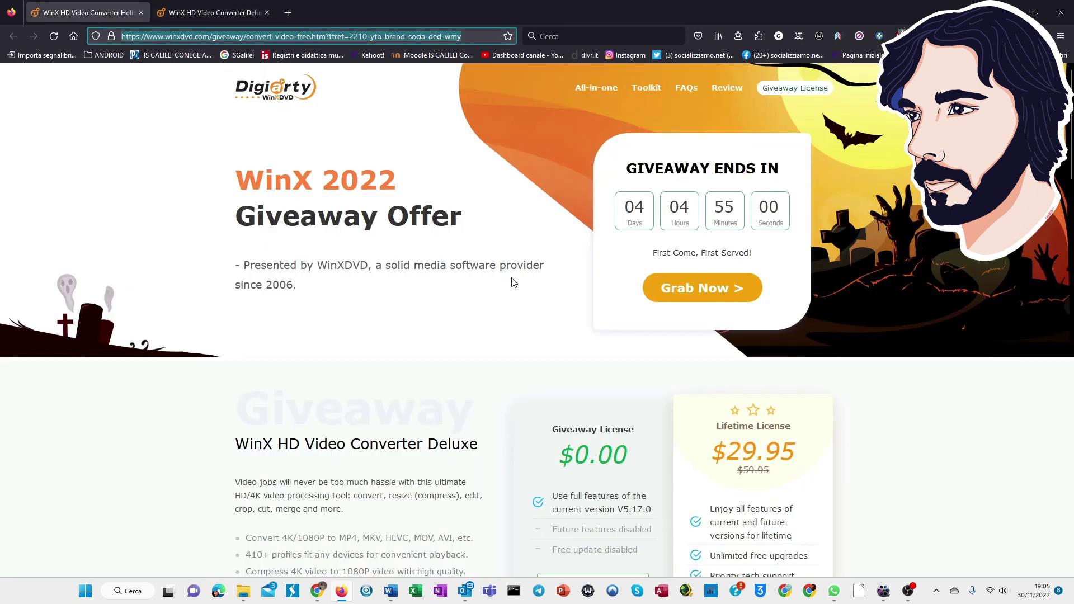